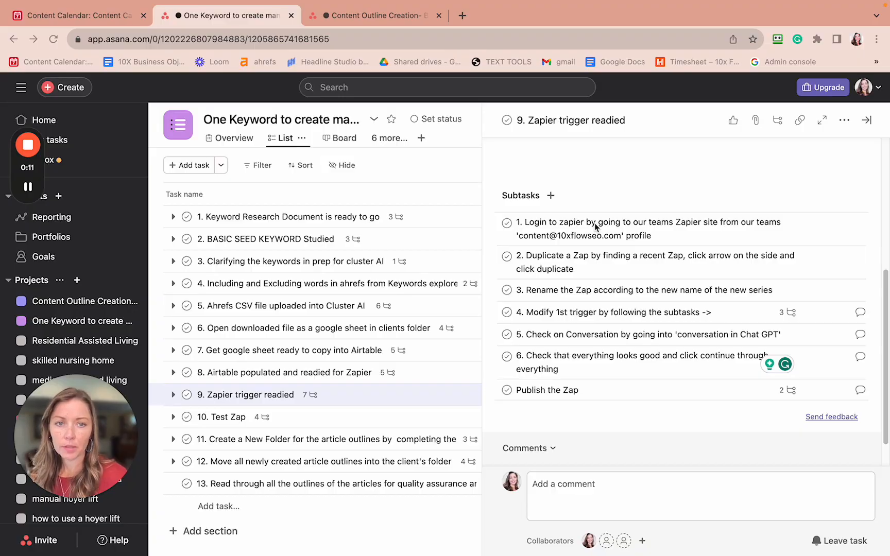
- Compare the "9. Zapier trigger readied" subtasks in Asana with the list of Zaps in Zapier
{"action": "key", "text": "ctrl+Right"}
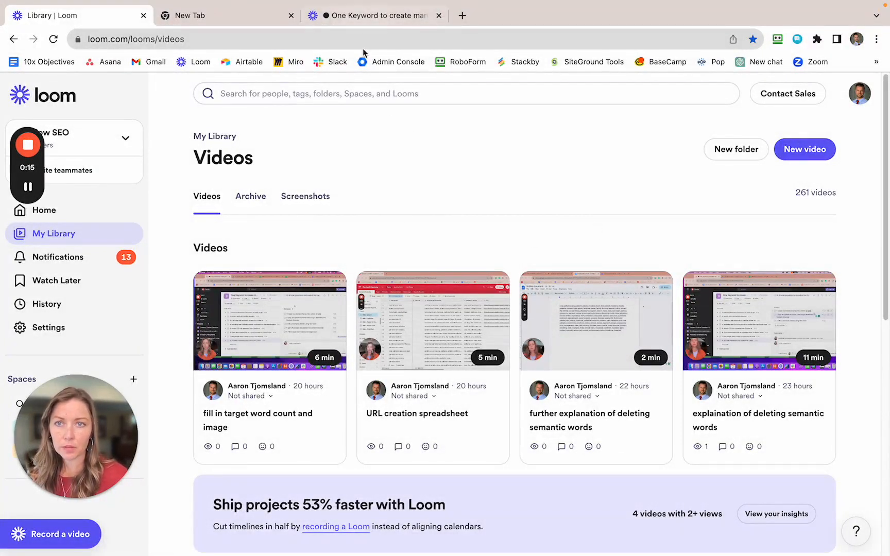
{"action": "key", "text": "ctrl+Right"}
{"action": "key", "text": "ctrl+Left"}
{"action": "key", "text": "ctrl+Left"}
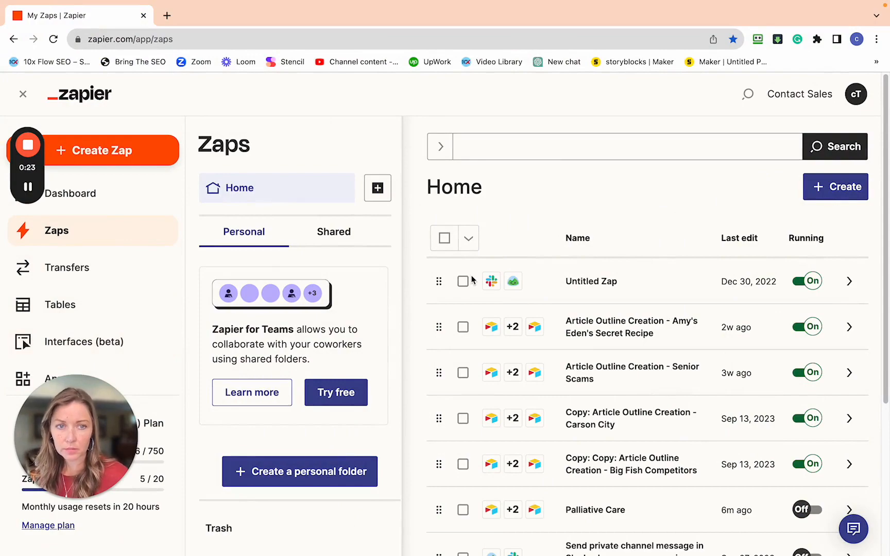
{"action": "key", "text": "ctrl+Right"}
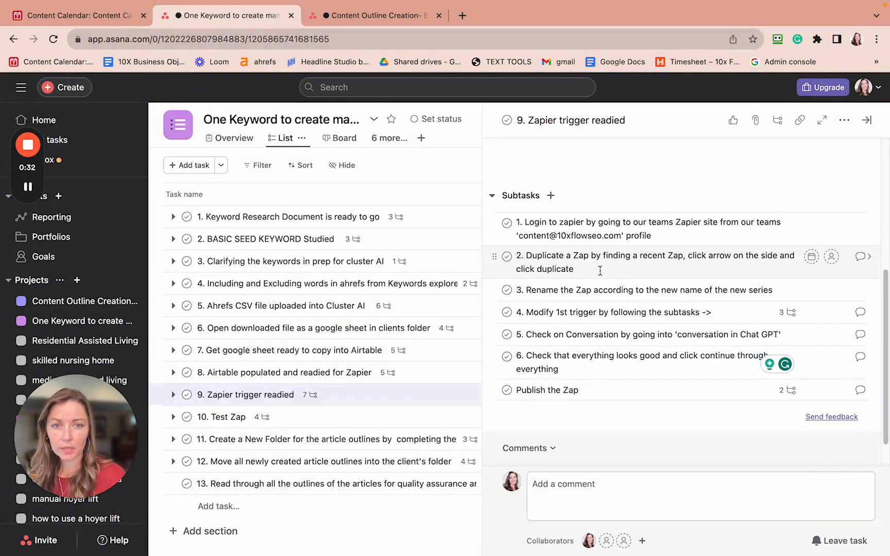
{"action": "key", "text": "ctrl+Left"}
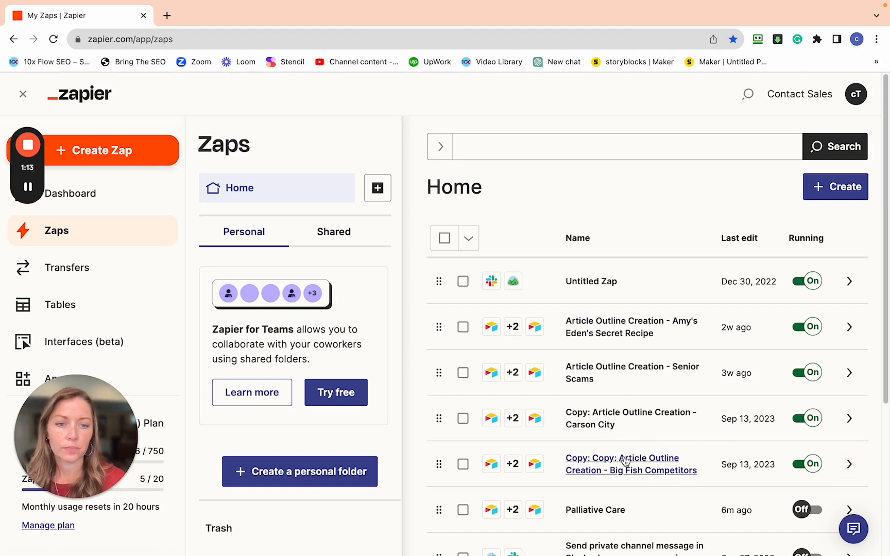
- Look over the duplicate and rename options in the details of the "Copy: Copy: Article Outline Creation - Big Fish Competitors" Zap
{"action": "scroll", "coordinate": [624, 453], "scroll_direction": "down", "scroll_amount": 2}
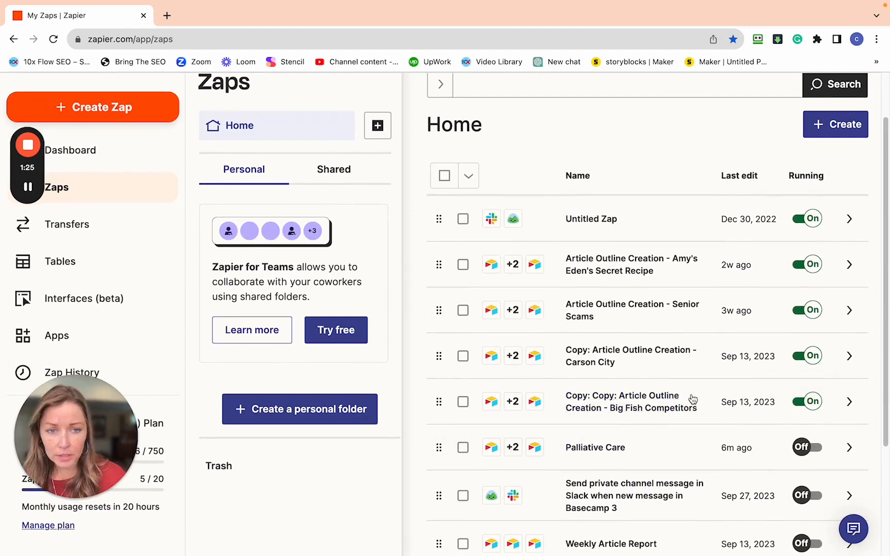
{"action": "left_click", "coordinate": [850, 402]}
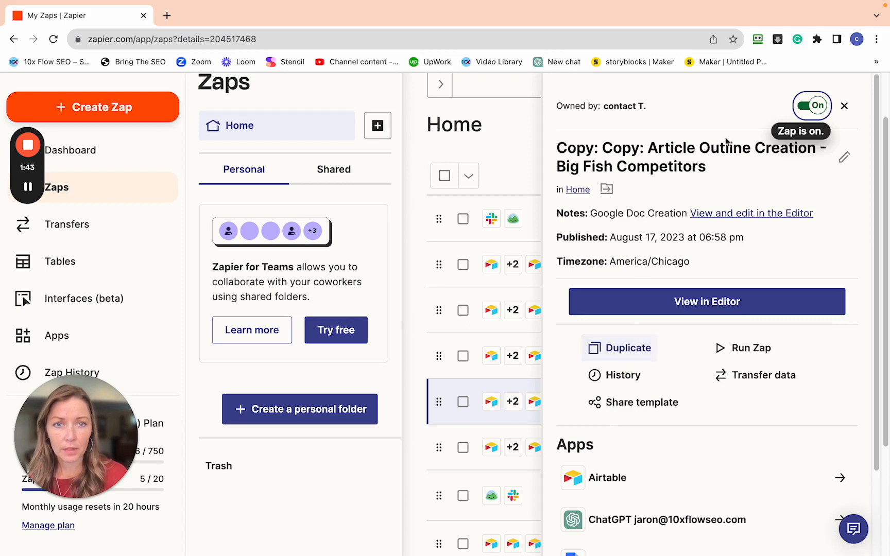
{"action": "left_click", "coordinate": [844, 106]}
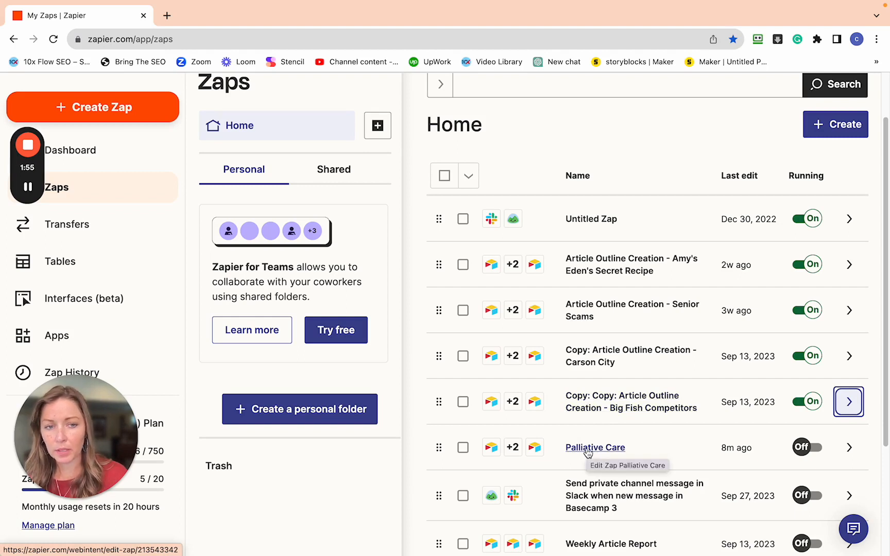
{"action": "left_click", "coordinate": [847, 403]}
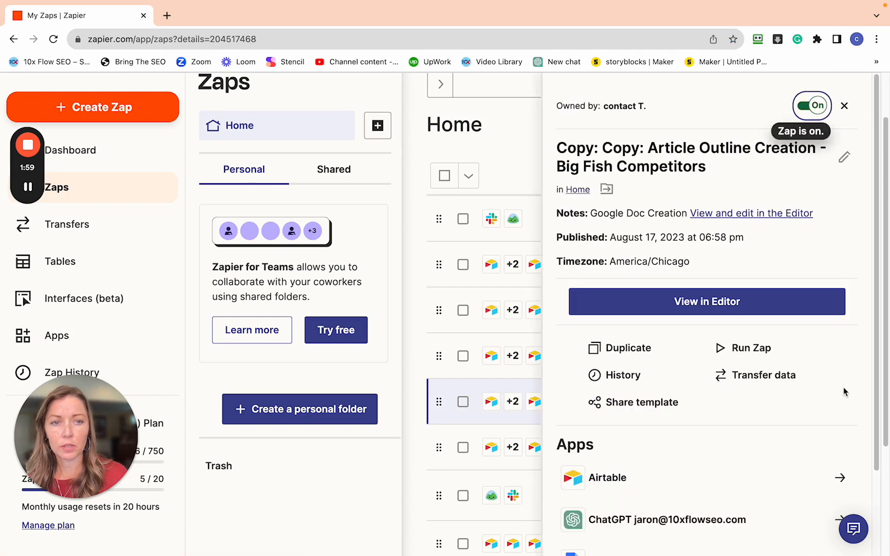
{"action": "left_click", "coordinate": [847, 158]}
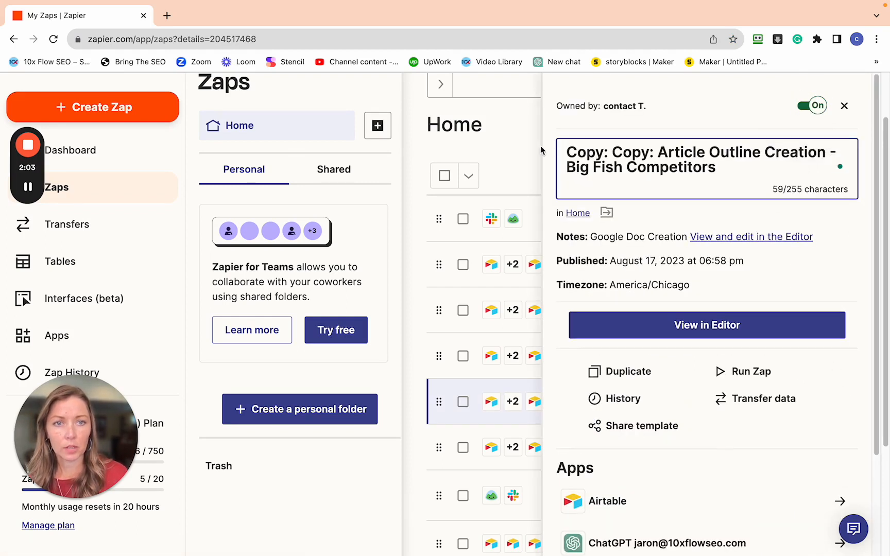
{"action": "left_click", "coordinate": [844, 105]}
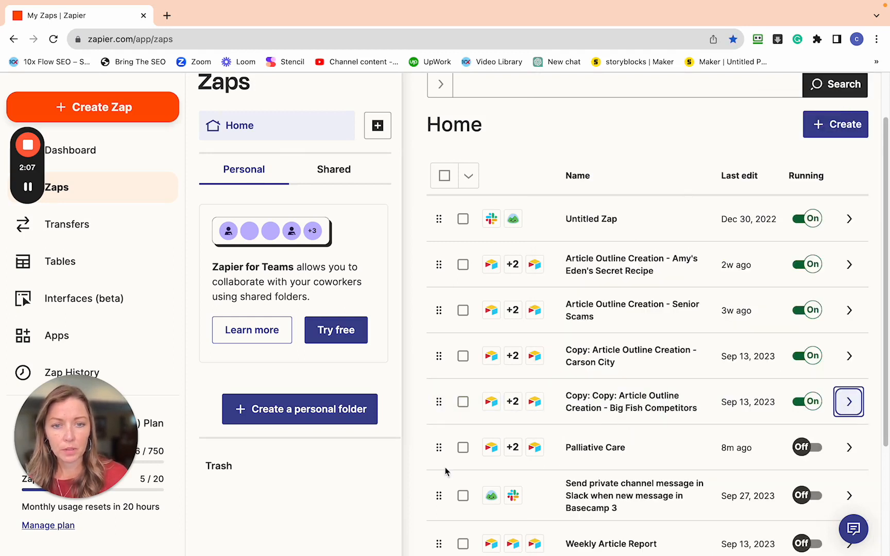
- Open the Palliative Care Zap in the editor, and review the subtasks of "4. Modify 1st trigger" in Asana
{"action": "left_click", "coordinate": [596, 452]}
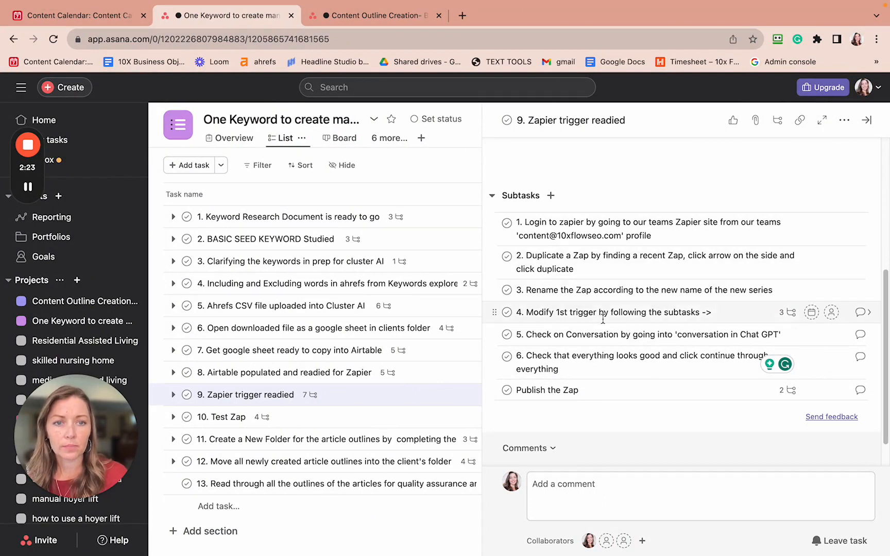
{"action": "left_click", "coordinate": [790, 314]}
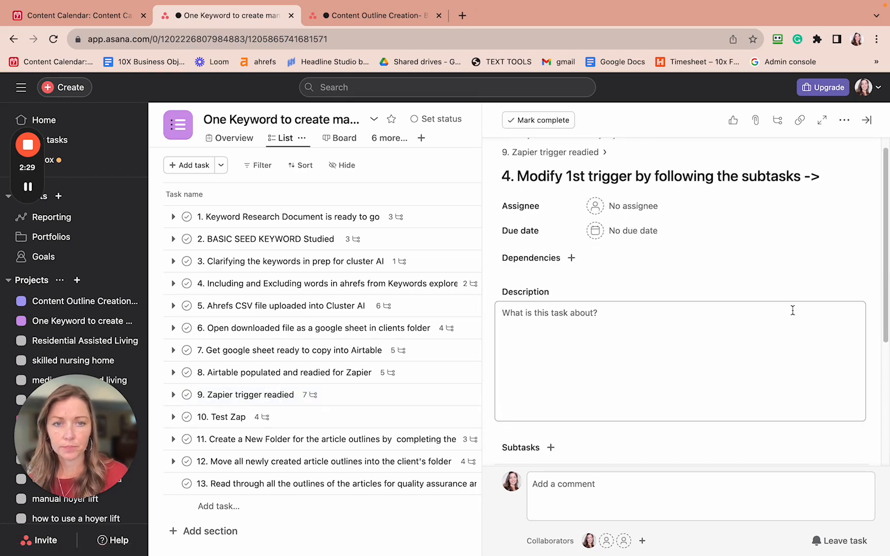
{"action": "scroll", "coordinate": [791, 311], "scroll_direction": "down", "scroll_amount": 3}
{"action": "scroll", "coordinate": [792, 309], "scroll_direction": "down", "scroll_amount": 2}
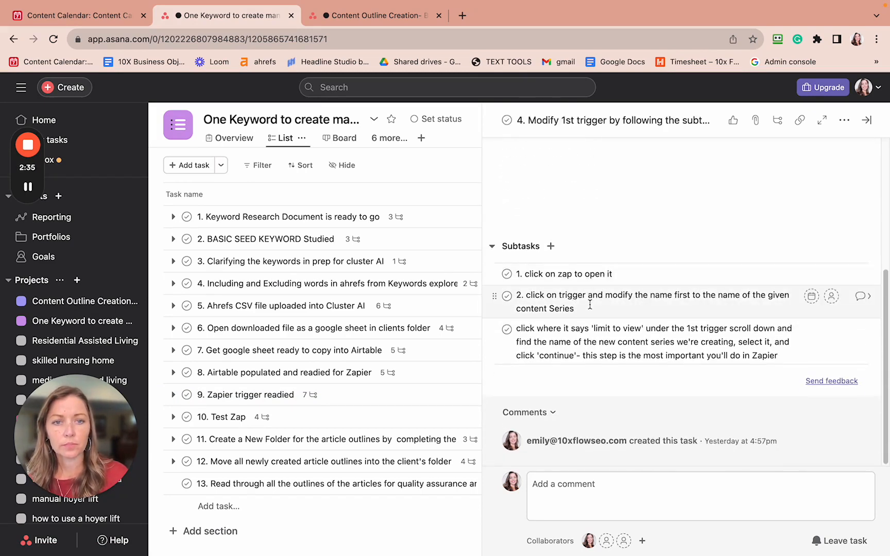
{"action": "key", "text": "ctrl+Left"}
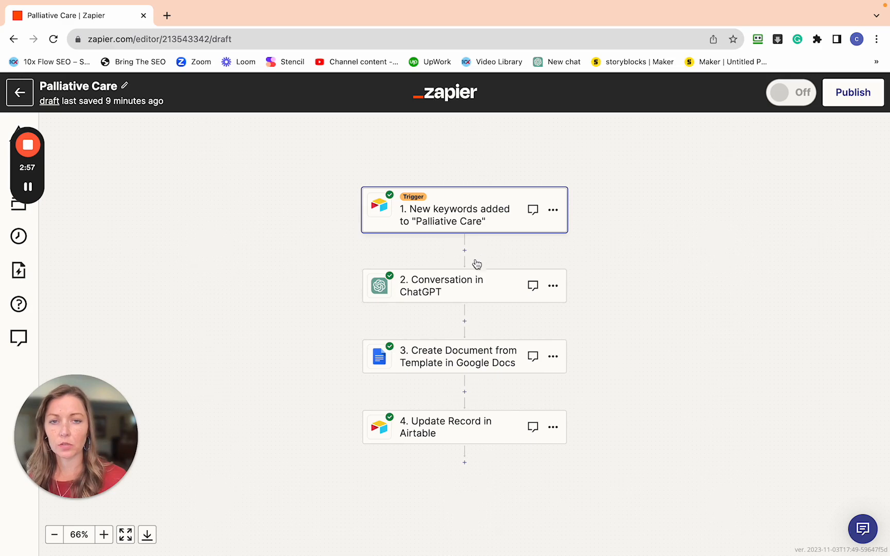
- Open the Zap's first Airtable trigger and its name field for editing
{"action": "left_click", "coordinate": [457, 209]}
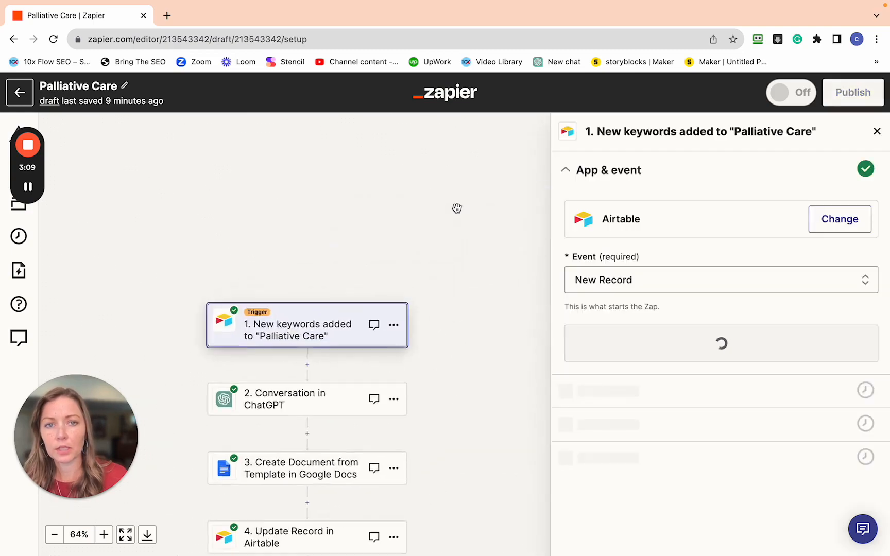
{"action": "left_click", "coordinate": [765, 131]}
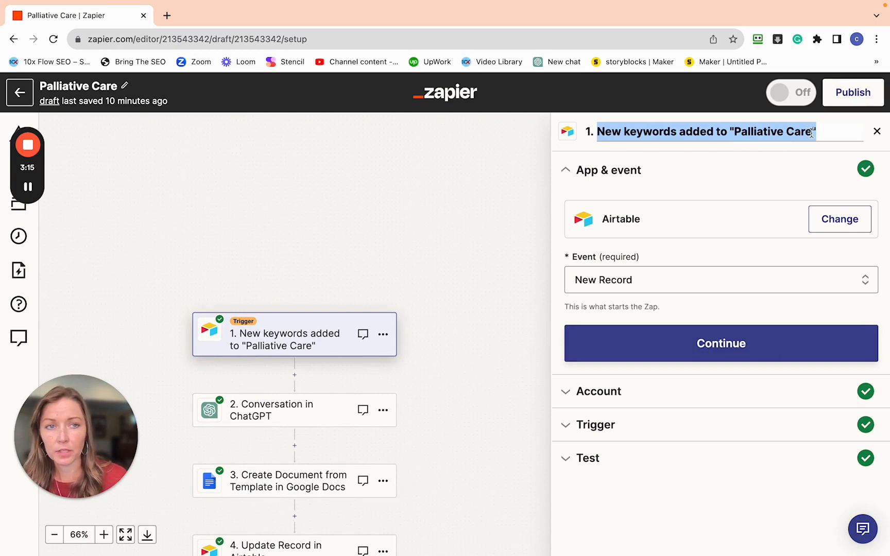
{"action": "left_click", "coordinate": [805, 134]}
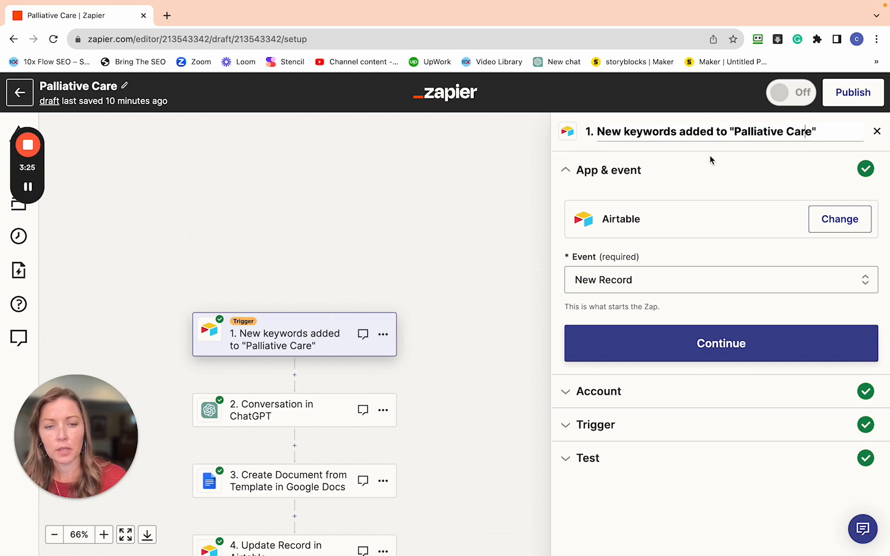
- Check the 'limit to view' instructions in Asana, and open the Airtable trigger's base, table and view settings in Zapier
{"action": "key", "text": "ctrl+Right"}
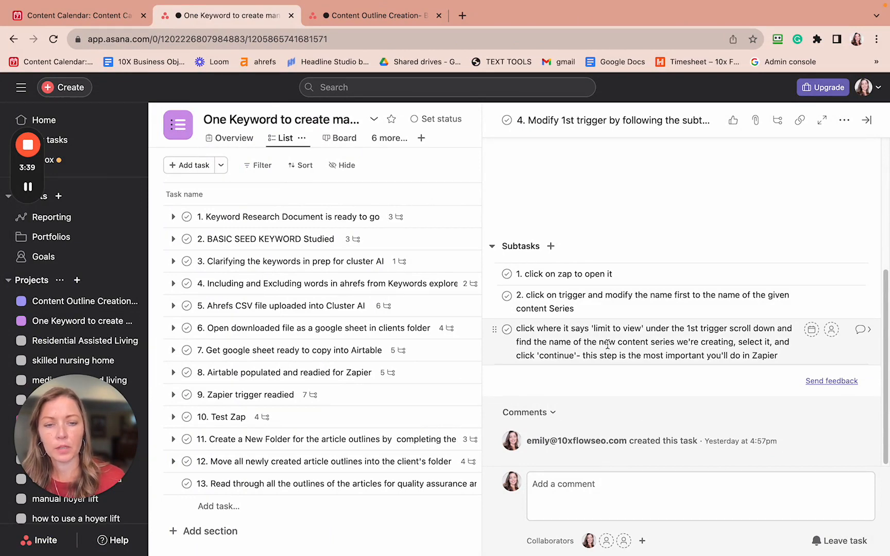
{"action": "key", "text": "ctrl+Left"}
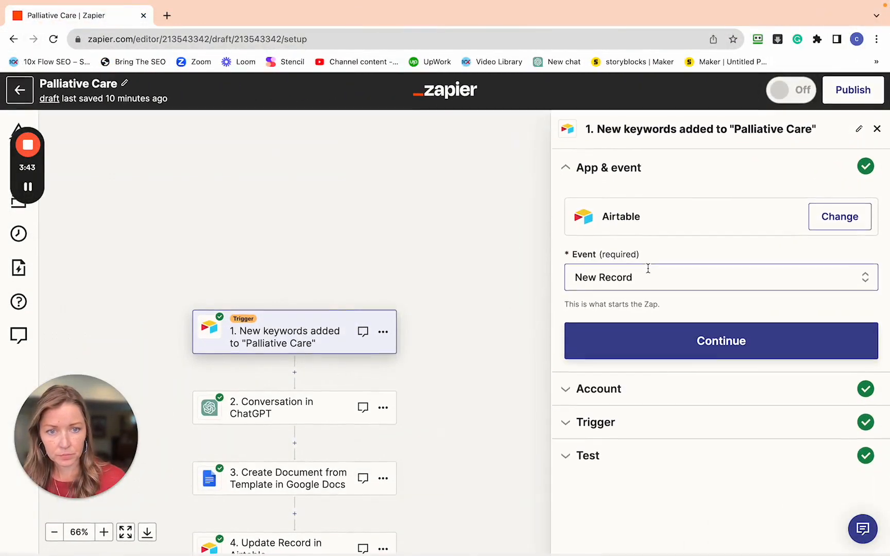
{"action": "left_click", "coordinate": [603, 402]}
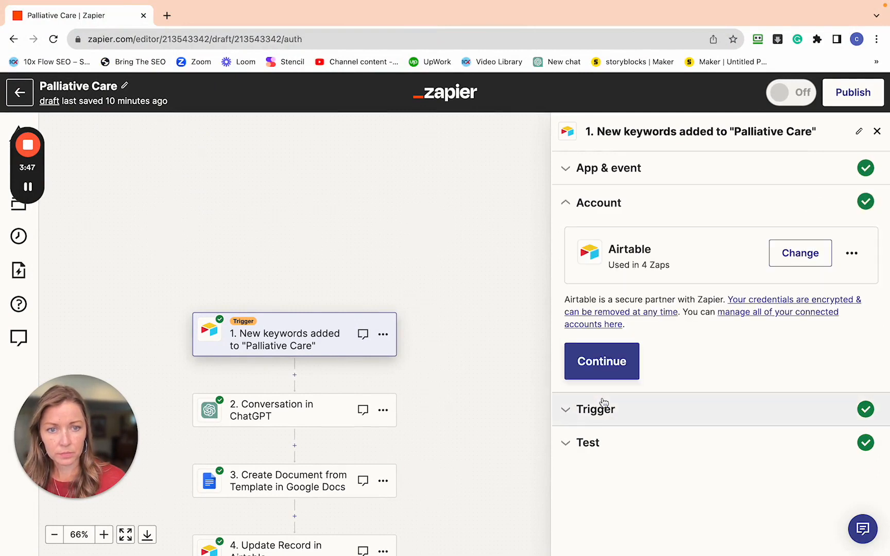
{"action": "left_click", "coordinate": [598, 418]}
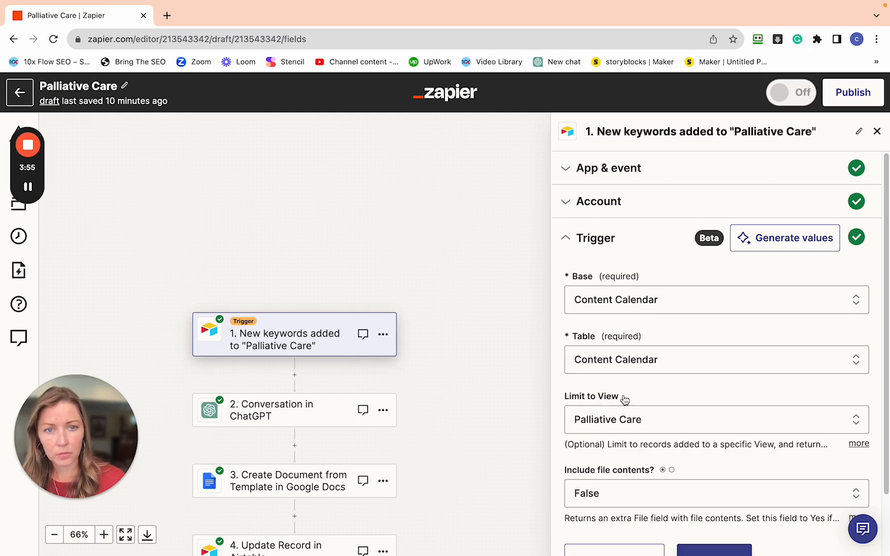
{"action": "scroll", "coordinate": [622, 400], "scroll_direction": "down", "scroll_amount": 3}
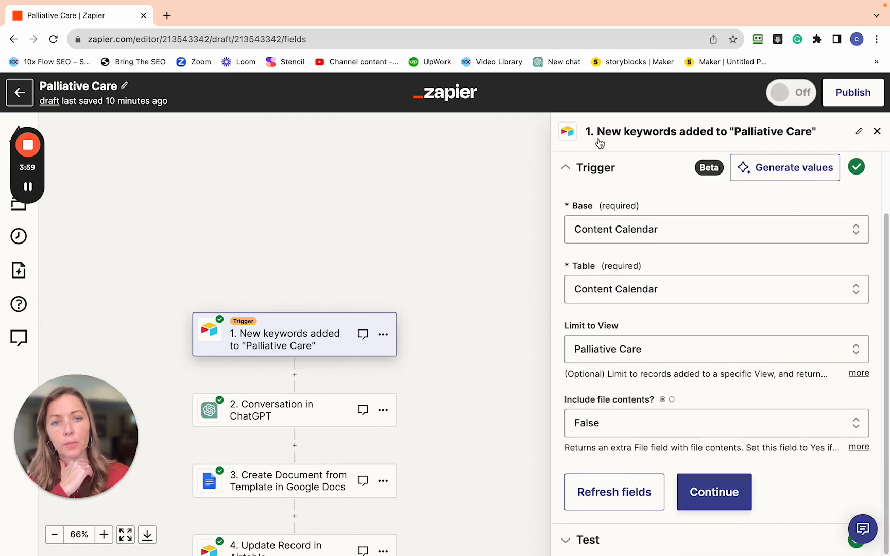
- Check the available views for the trigger, keep Limit to View on Palliative Care, and continue to the record test
{"action": "left_click", "coordinate": [597, 352]}
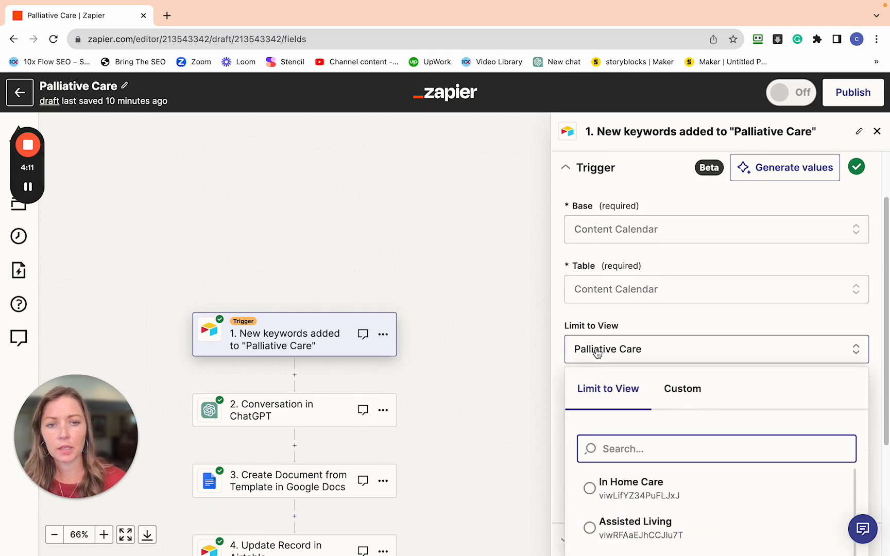
{"action": "scroll", "coordinate": [613, 429], "scroll_direction": "down", "scroll_amount": 2}
{"action": "scroll", "coordinate": [613, 428], "scroll_direction": "down", "scroll_amount": 2}
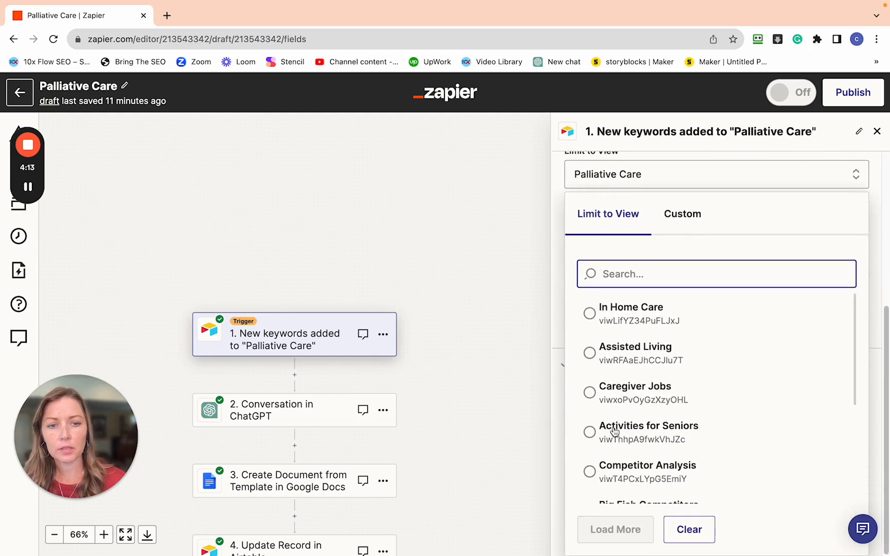
{"action": "scroll", "coordinate": [613, 429], "scroll_direction": "down", "scroll_amount": 5}
{"action": "scroll", "coordinate": [613, 427], "scroll_direction": "down", "scroll_amount": 5}
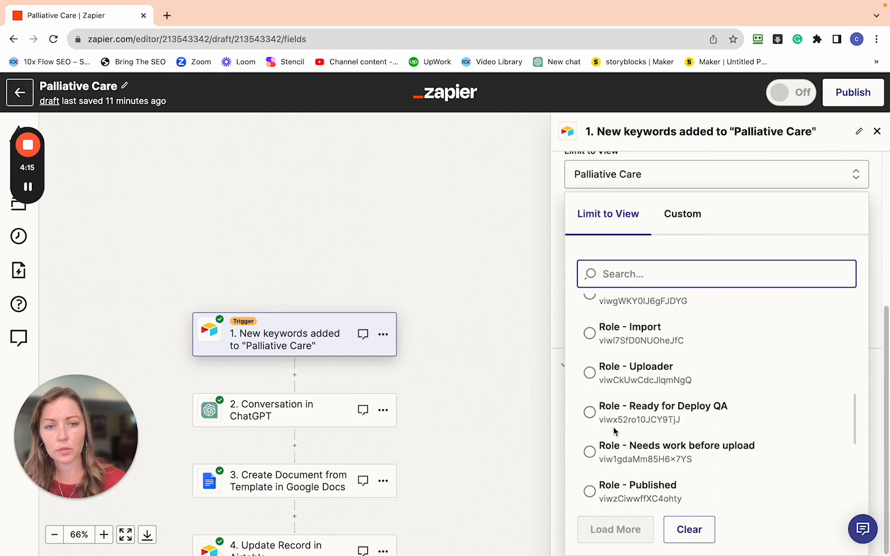
{"action": "scroll", "coordinate": [614, 428], "scroll_direction": "up", "scroll_amount": 6}
{"action": "scroll", "coordinate": [613, 431], "scroll_direction": "up", "scroll_amount": 6}
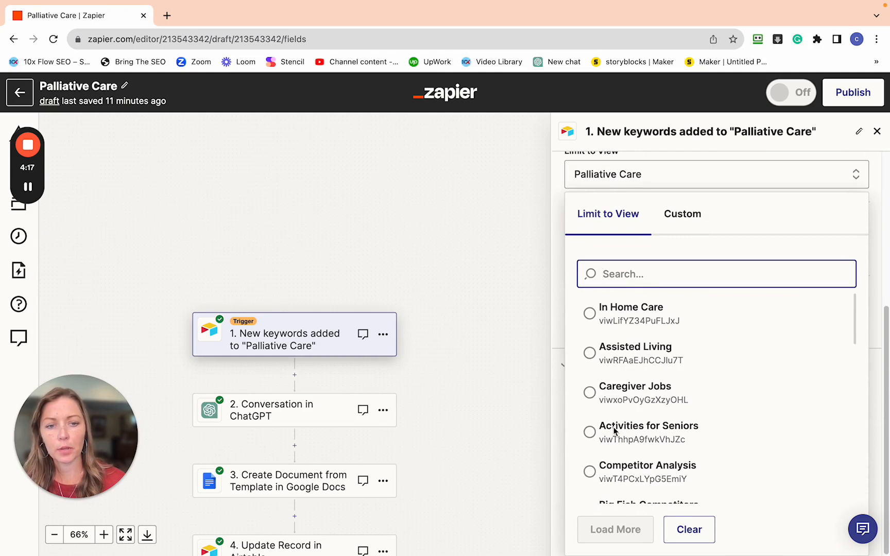
{"action": "scroll", "coordinate": [613, 429], "scroll_direction": "down", "scroll_amount": 5}
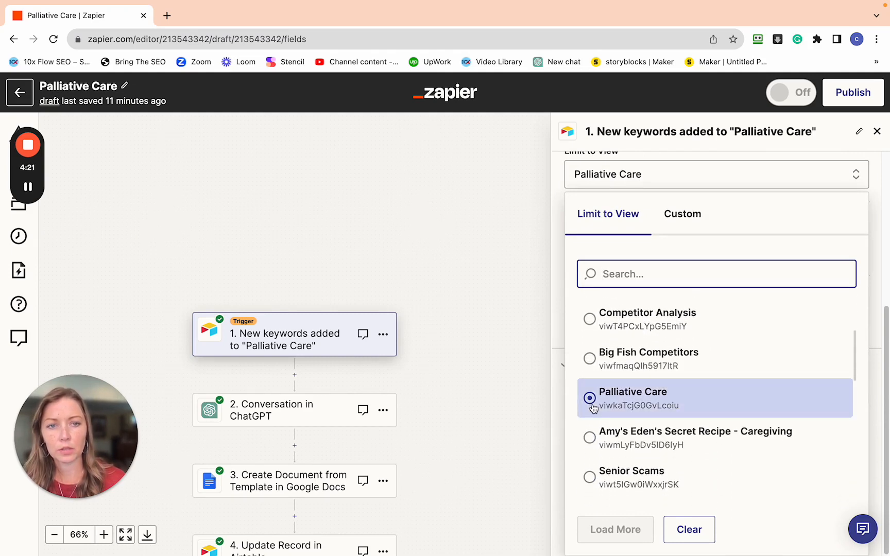
{"action": "left_click", "coordinate": [532, 390]}
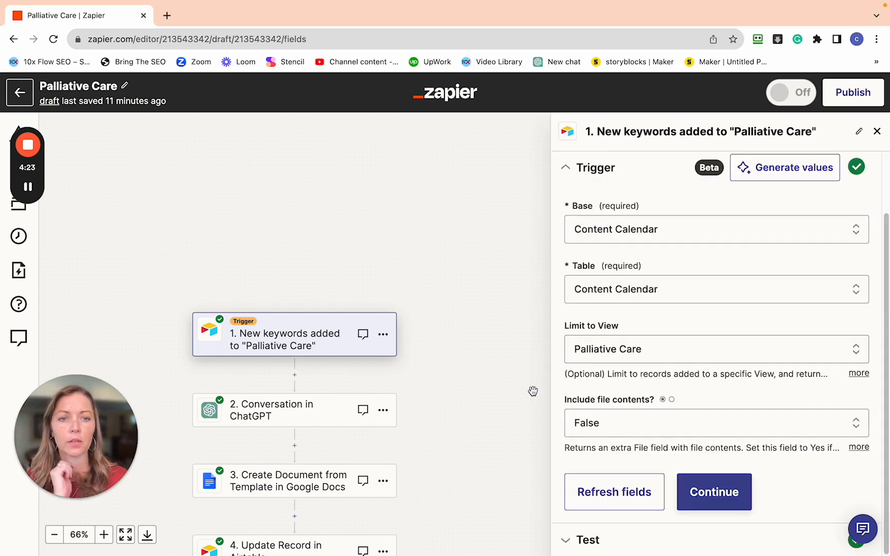
{"action": "left_click", "coordinate": [706, 495]}
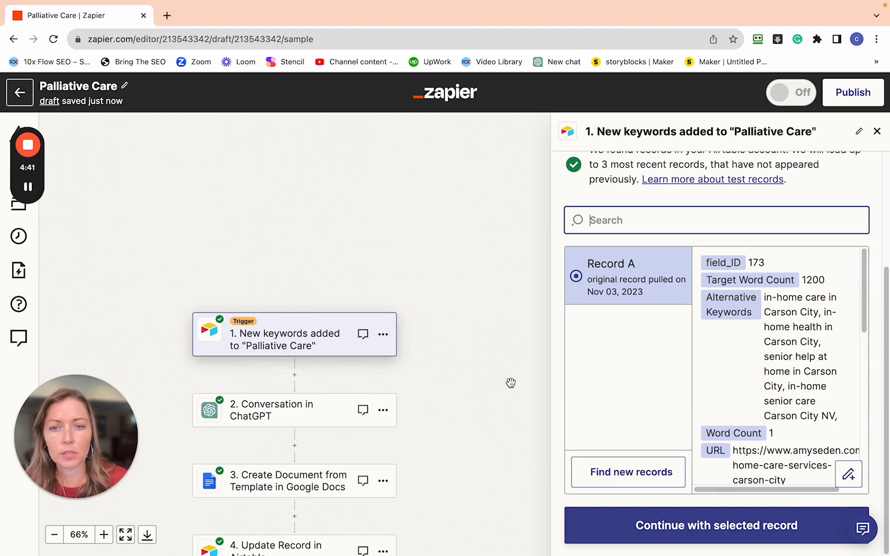
- Read the remaining subtasks of "9. Zapier trigger readied" in Asana and return to the Palliative Care Zap in Zapier
{"action": "key", "text": "ctrl+Right"}
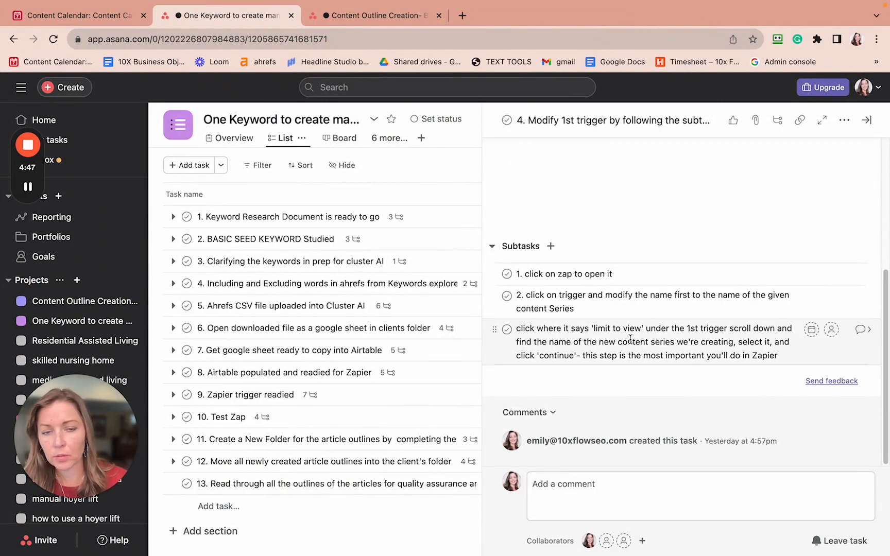
{"action": "scroll", "coordinate": [639, 309], "scroll_direction": "up", "scroll_amount": 5}
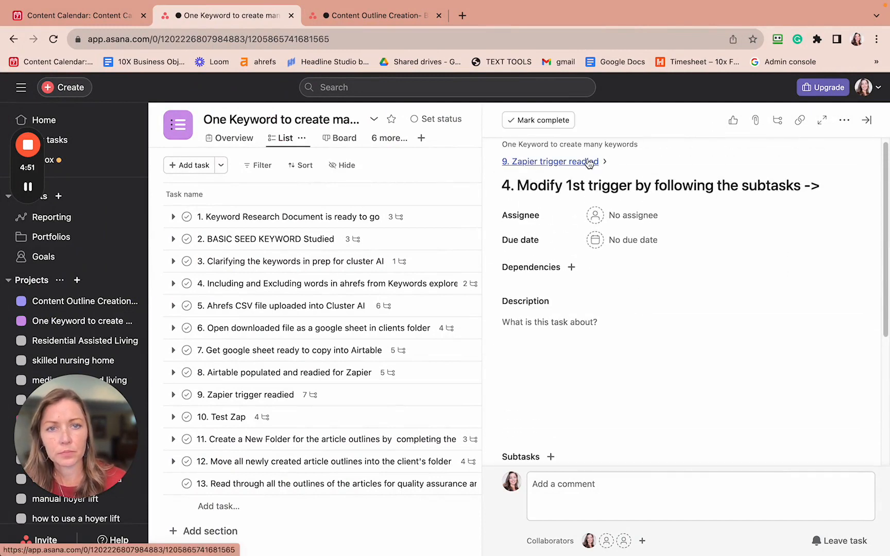
{"action": "left_click", "coordinate": [577, 162]}
{"action": "scroll", "coordinate": [573, 340], "scroll_direction": "down", "scroll_amount": 5}
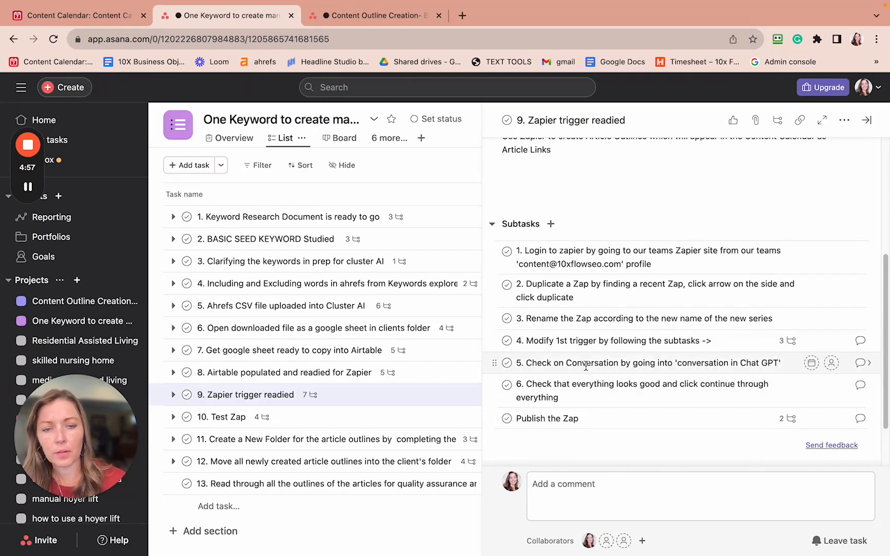
{"action": "key", "text": "ctrl+Right"}
{"action": "key", "text": "ctrl+Left"}
{"action": "key", "text": "ctrl+Left"}
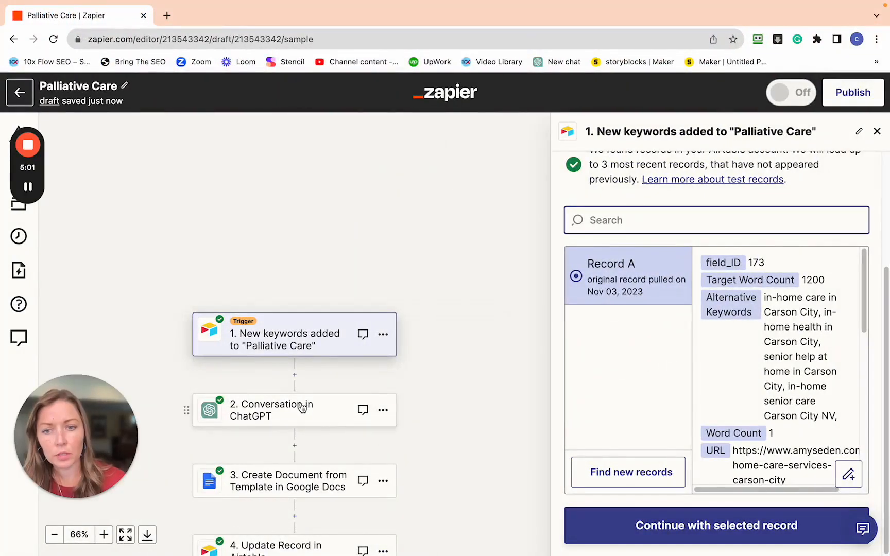
- Open the Zap's ChatGPT conversation step, continue through its event and account settings, and review the User Message prompt
{"action": "left_click", "coordinate": [294, 407]}
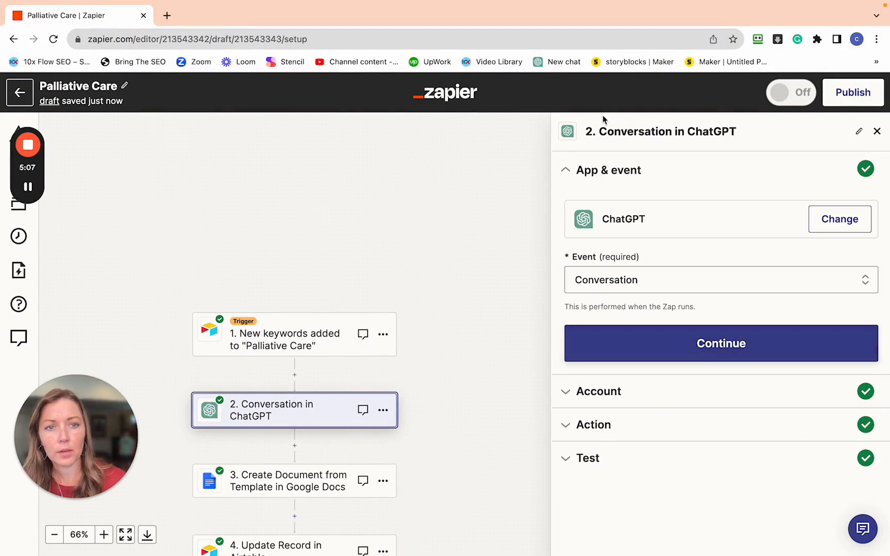
{"action": "left_click", "coordinate": [618, 339]}
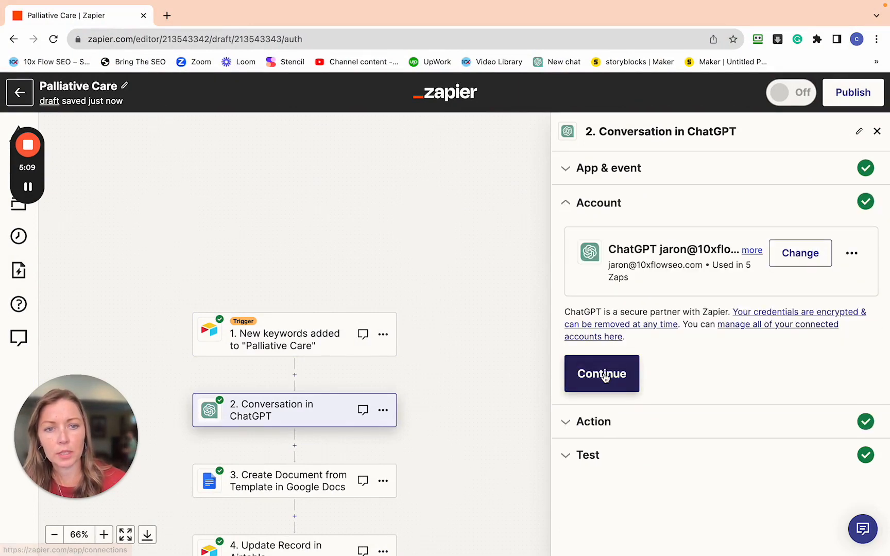
{"action": "left_click", "coordinate": [605, 377]}
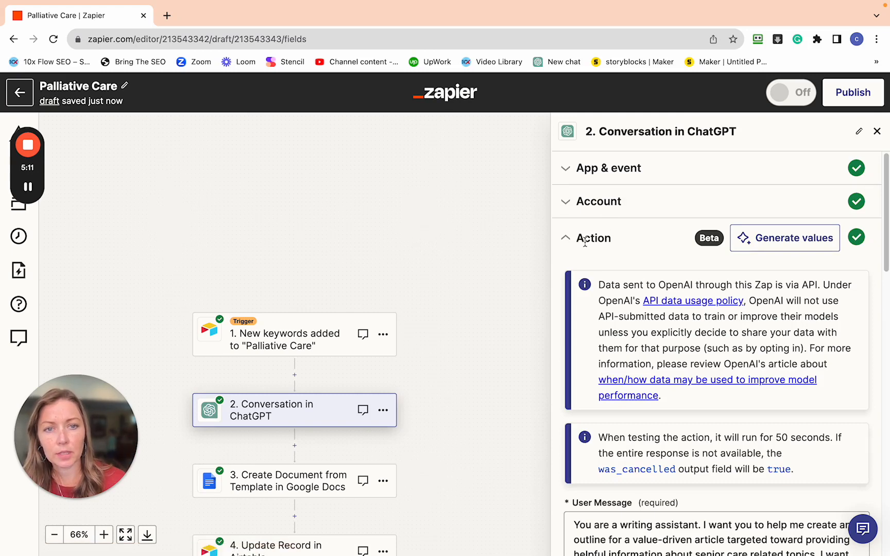
{"action": "scroll", "coordinate": [602, 253], "scroll_direction": "down", "scroll_amount": 5}
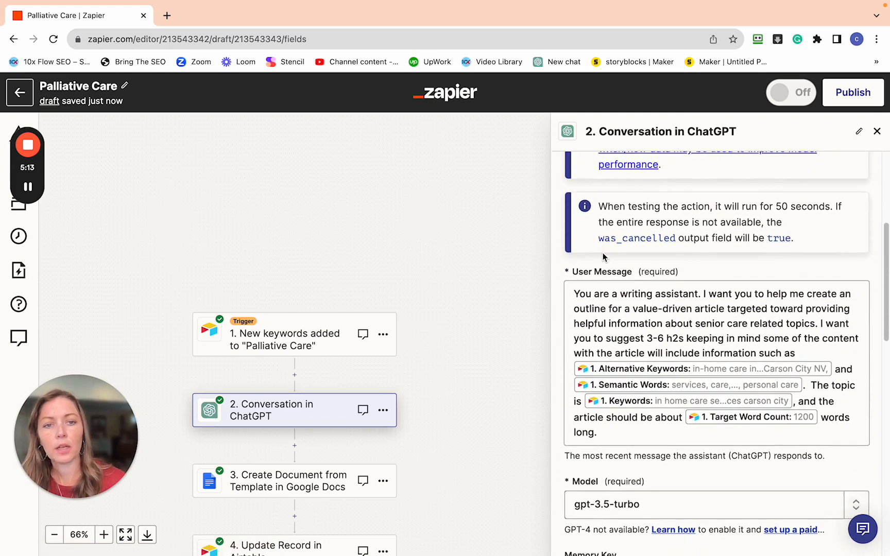
{"action": "scroll", "coordinate": [603, 253], "scroll_direction": "down", "scroll_amount": 1}
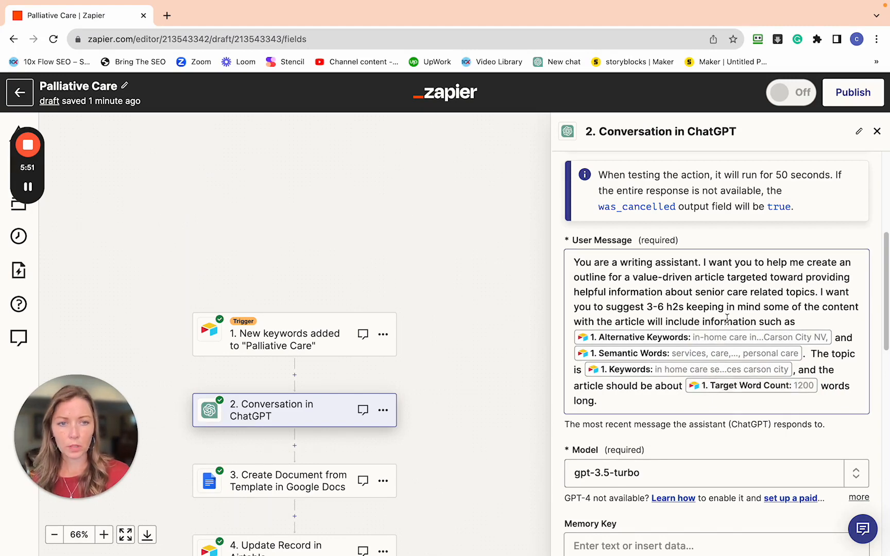
{"action": "scroll", "coordinate": [726, 318], "scroll_direction": "up", "scroll_amount": 1}
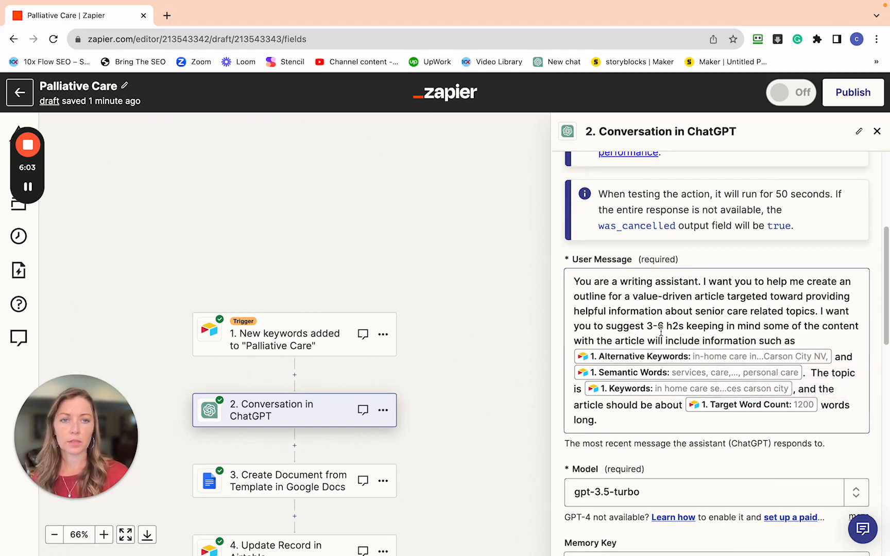
- Highlight the words "senior care" in the User Message prompt to check the topic wording, and leave the text as is
{"action": "left_click", "coordinate": [694, 312]}
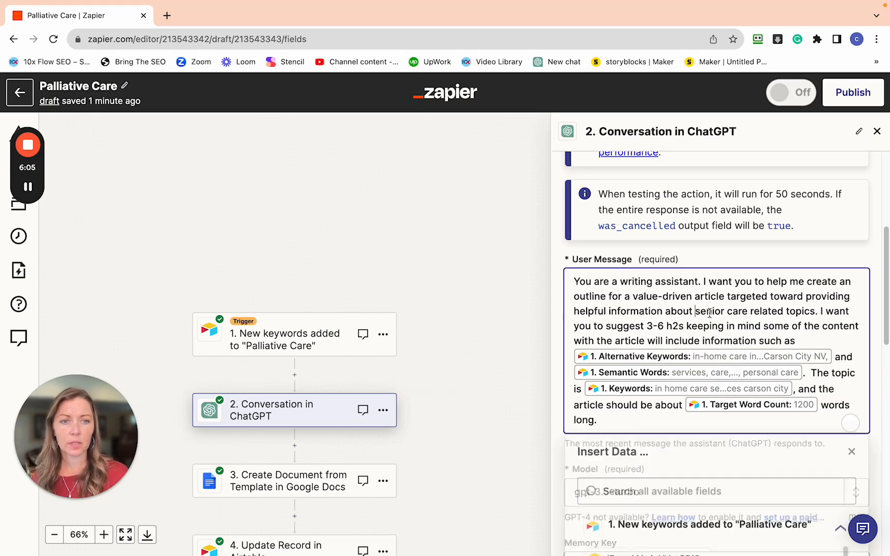
{"action": "left_click", "coordinate": [747, 312], "text": "shift"}
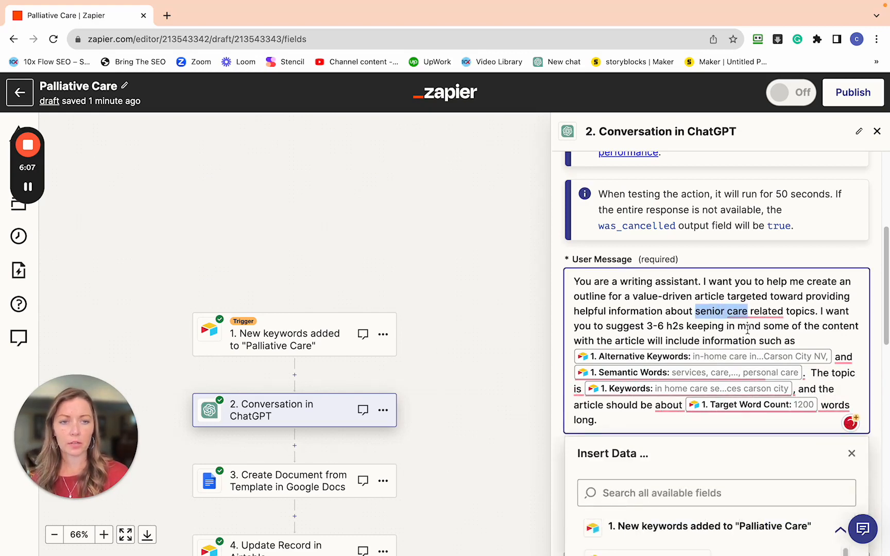
{"action": "left_click", "coordinate": [747, 328]}
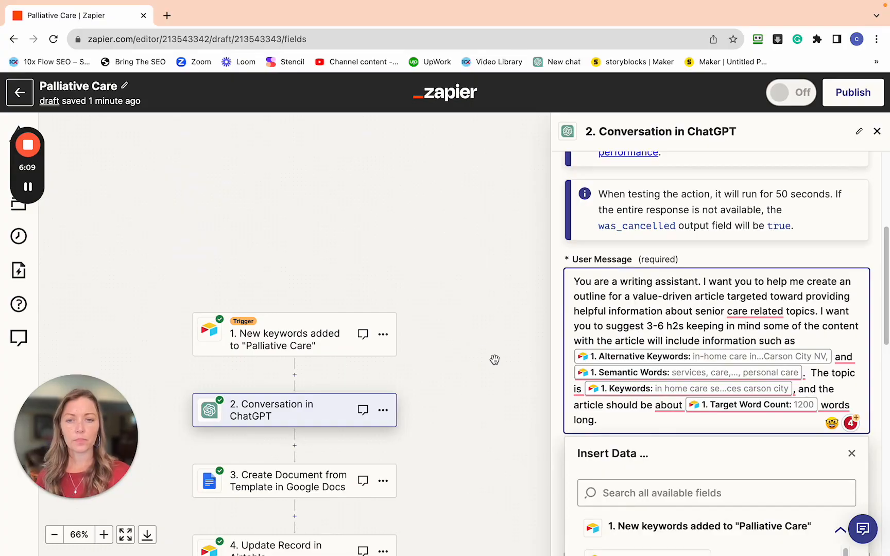
- Check subtask 6 in Asana, and back in Zapier continue through the ChatGPT step's remaining fields and test without retesting
{"action": "key", "text": "ctrl+Right"}
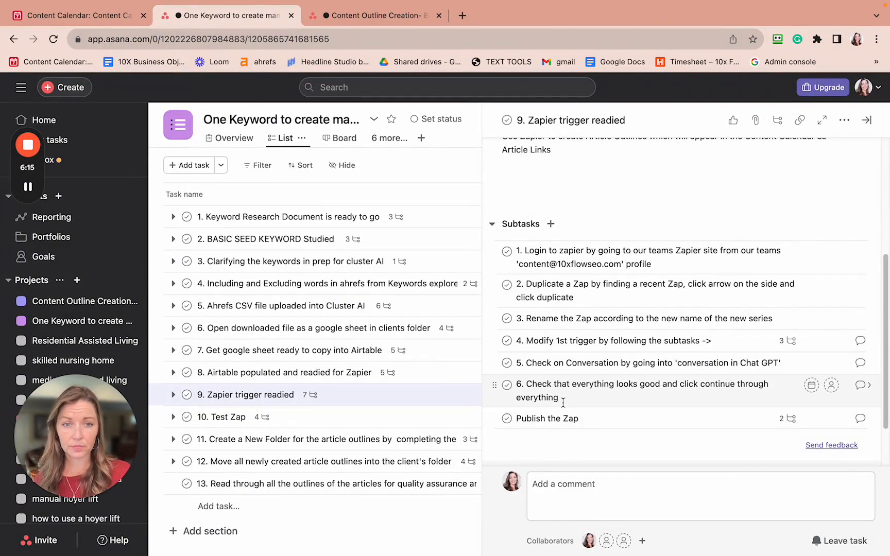
{"action": "key", "text": "ctrl+Left"}
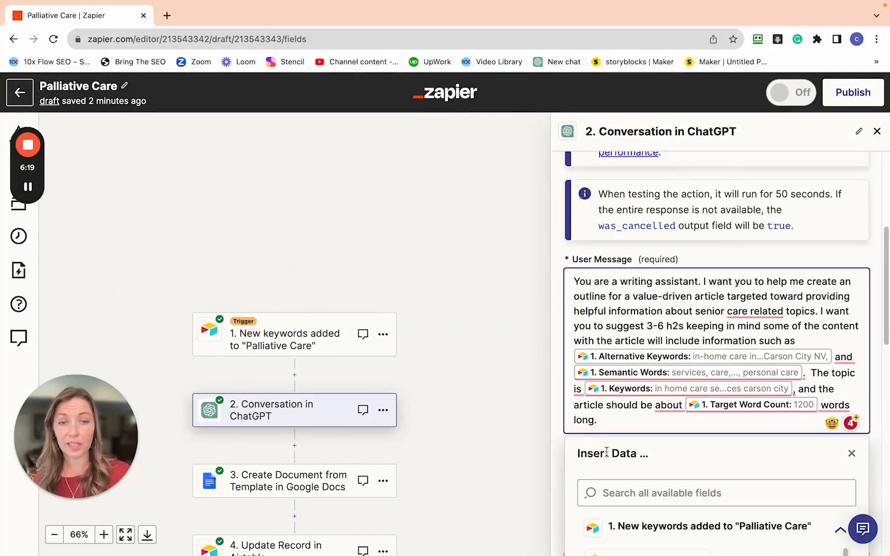
{"action": "scroll", "coordinate": [603, 452], "scroll_direction": "down", "scroll_amount": 10}
{"action": "left_click", "coordinate": [707, 491]}
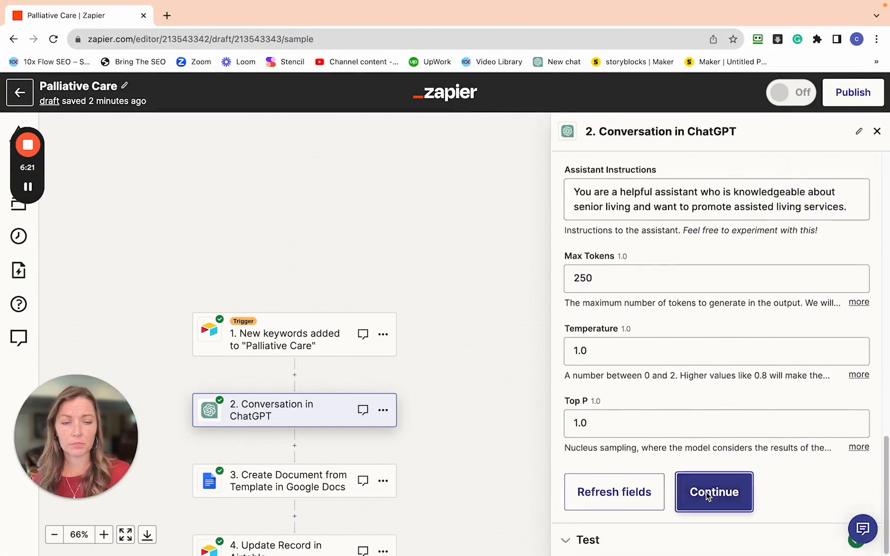
{"action": "left_click", "coordinate": [701, 517]}
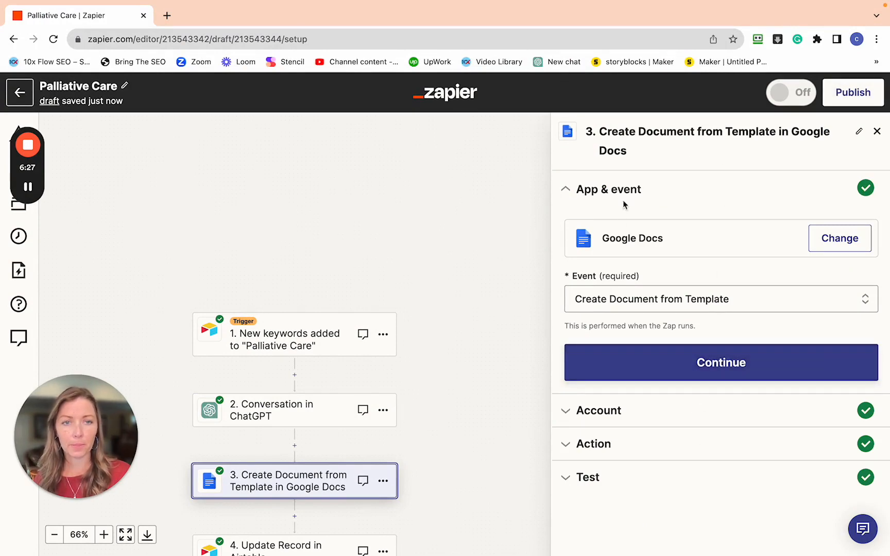
- Review the Google Docs template step's account and action fields, and continue past its test without retesting
{"action": "left_click", "coordinate": [635, 410]}
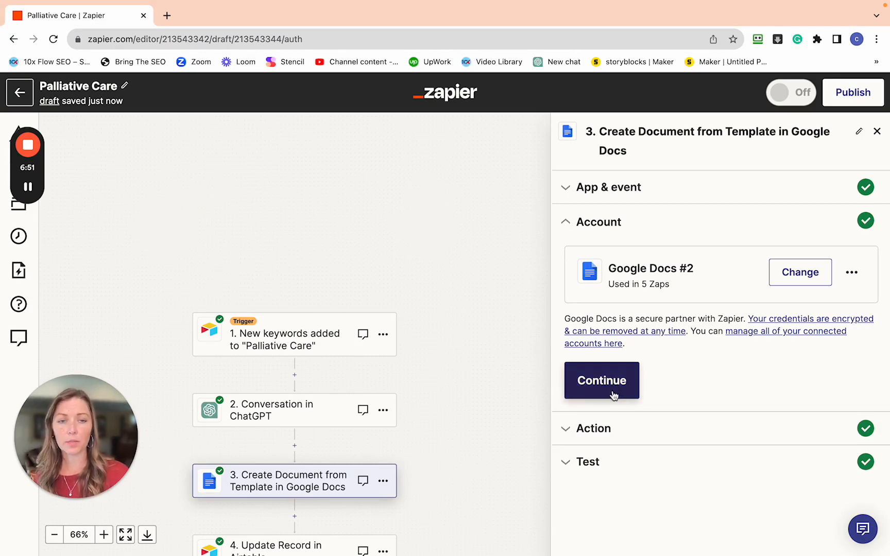
{"action": "left_click", "coordinate": [595, 441]}
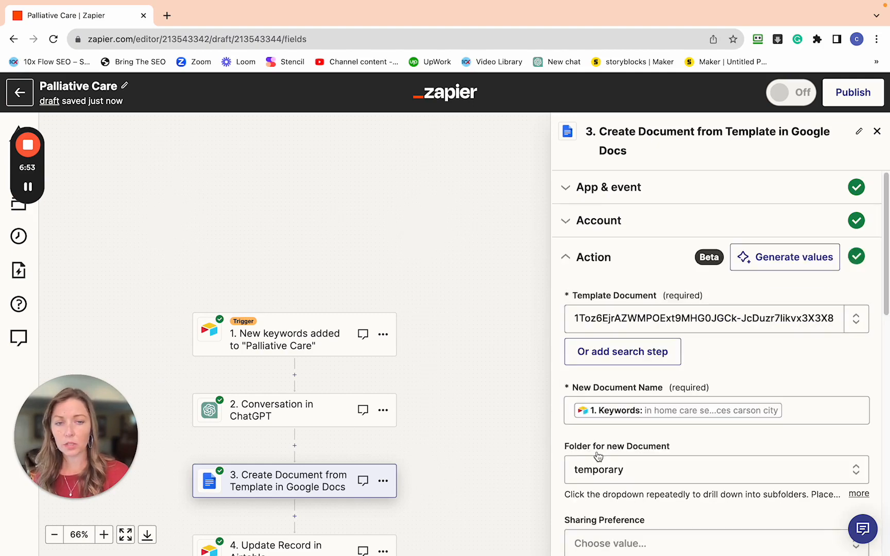
{"action": "scroll", "coordinate": [587, 464], "scroll_direction": "down", "scroll_amount": 10}
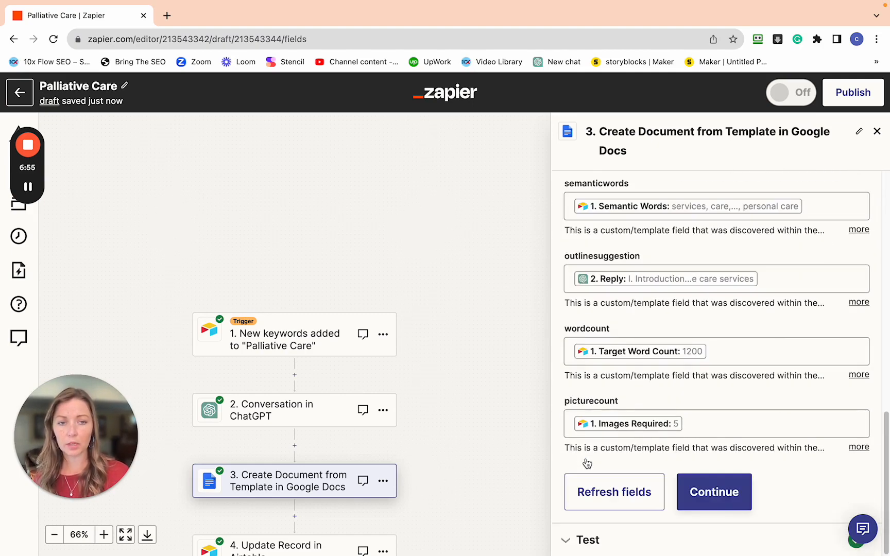
{"action": "left_click", "coordinate": [723, 498]}
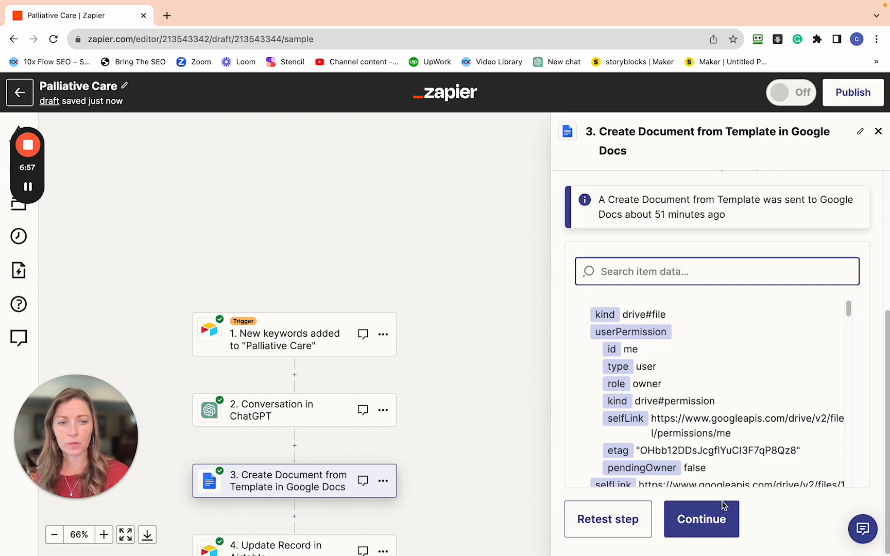
{"action": "left_click", "coordinate": [724, 507]}
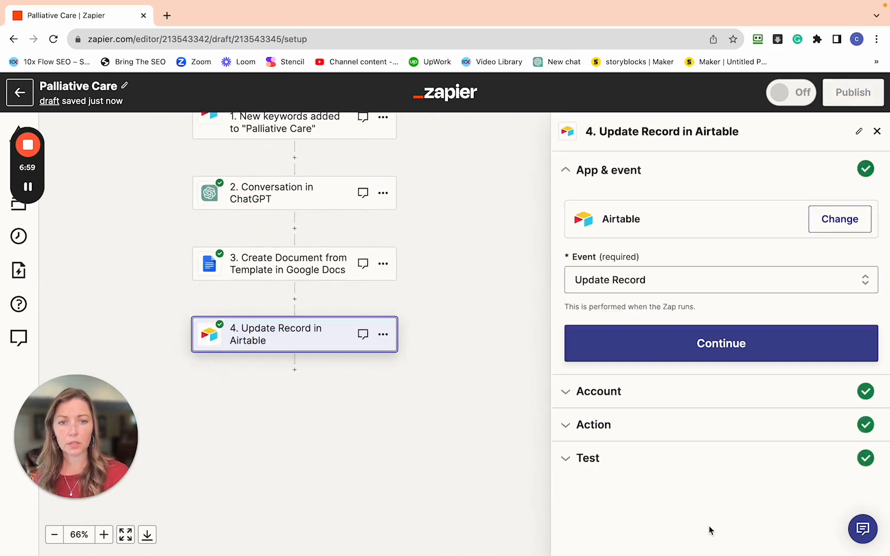
- Continue through the Update Record in Airtable step's event, account and action fields, and look over its test record data down to Article Link
{"action": "left_click", "coordinate": [711, 355]}
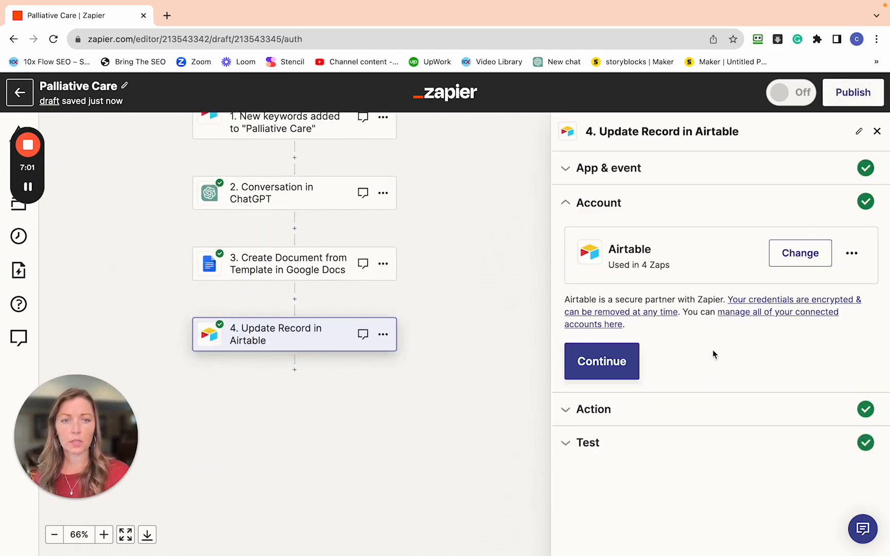
{"action": "left_click", "coordinate": [587, 362]}
{"action": "scroll", "coordinate": [591, 359], "scroll_direction": "down", "scroll_amount": 20}
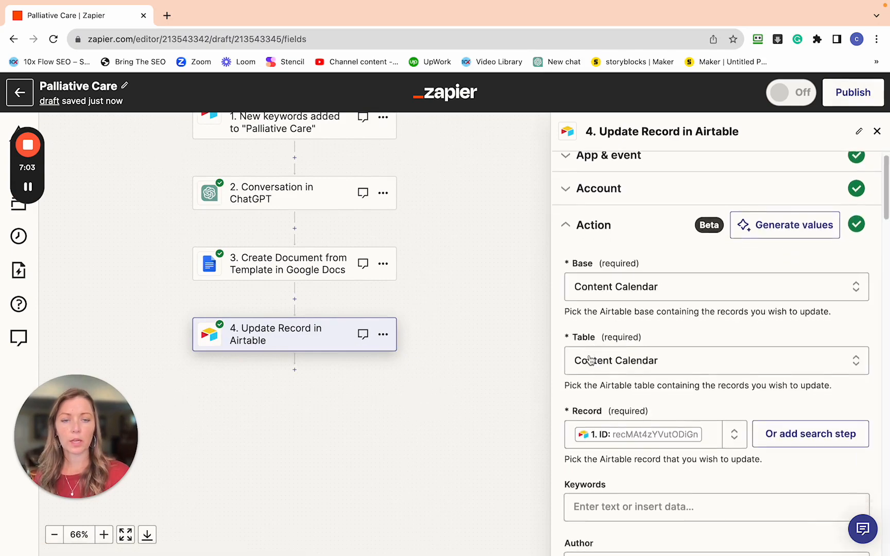
{"action": "scroll", "coordinate": [589, 355], "scroll_direction": "down", "scroll_amount": 15}
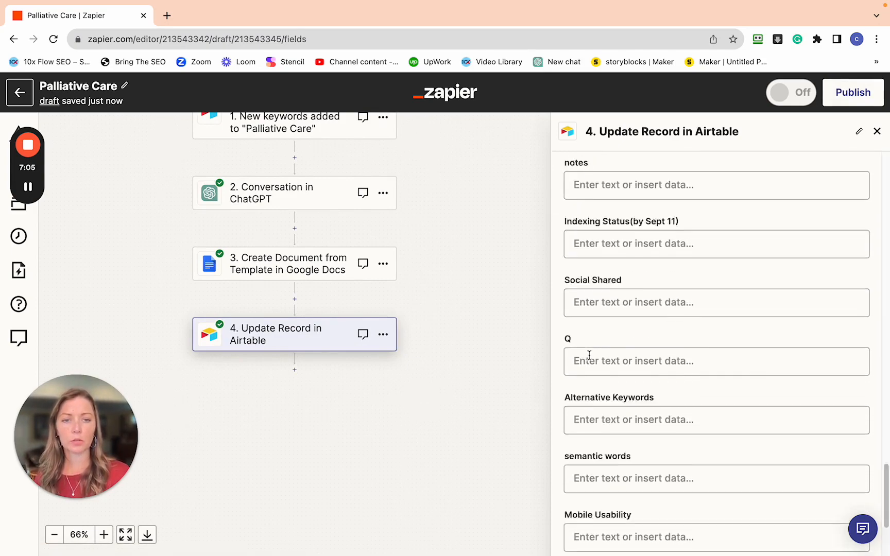
{"action": "left_click", "coordinate": [704, 493]}
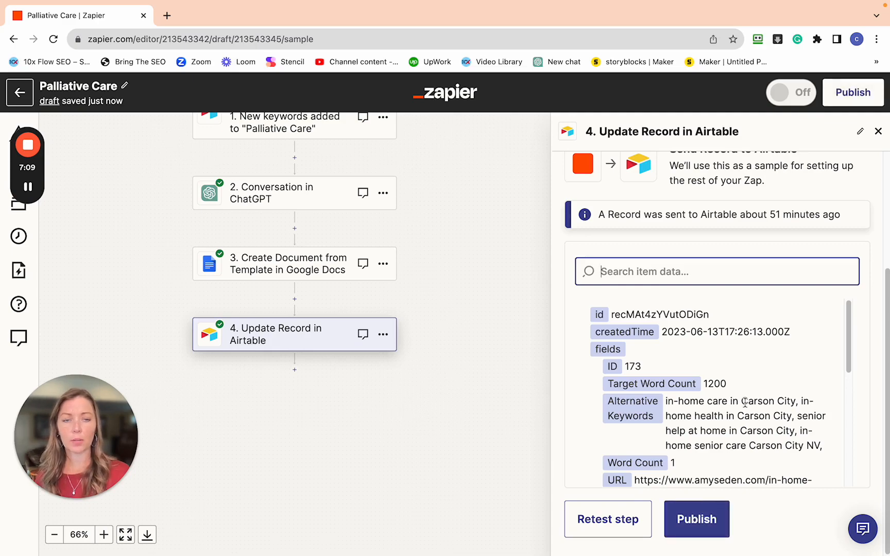
{"action": "scroll", "coordinate": [745, 402], "scroll_direction": "down", "scroll_amount": 10}
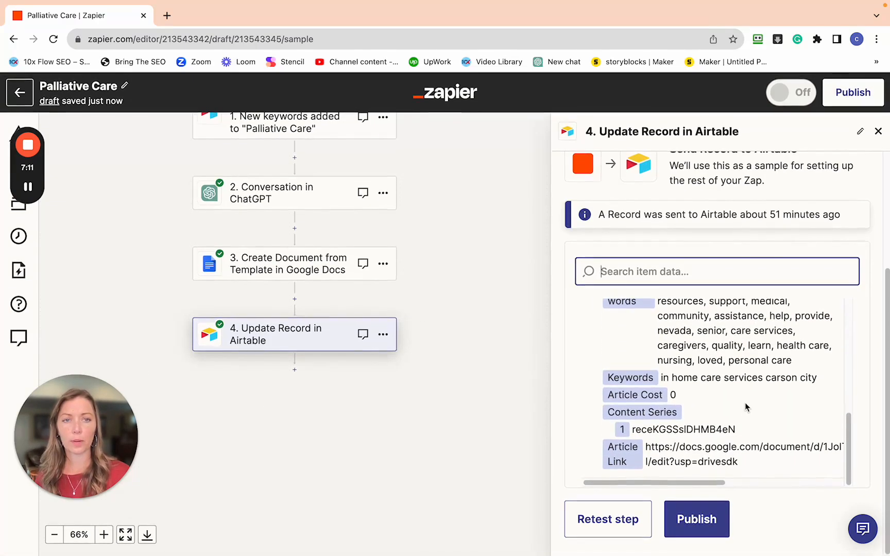
- Check the publish subtask in Asana, and publish the Palliative Care Zap in Zapier, dismissing the closing dialog
{"action": "key", "text": "ctrl+Right"}
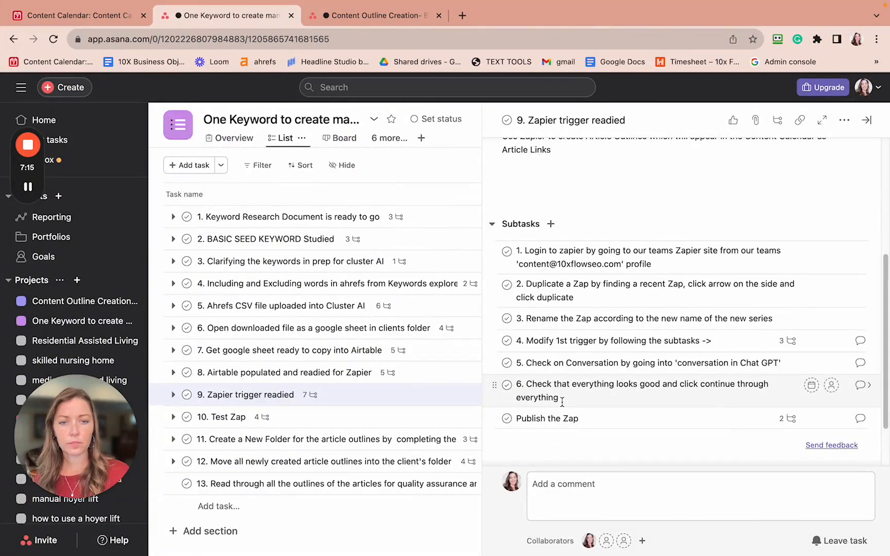
{"action": "key", "text": "ctrl+Left"}
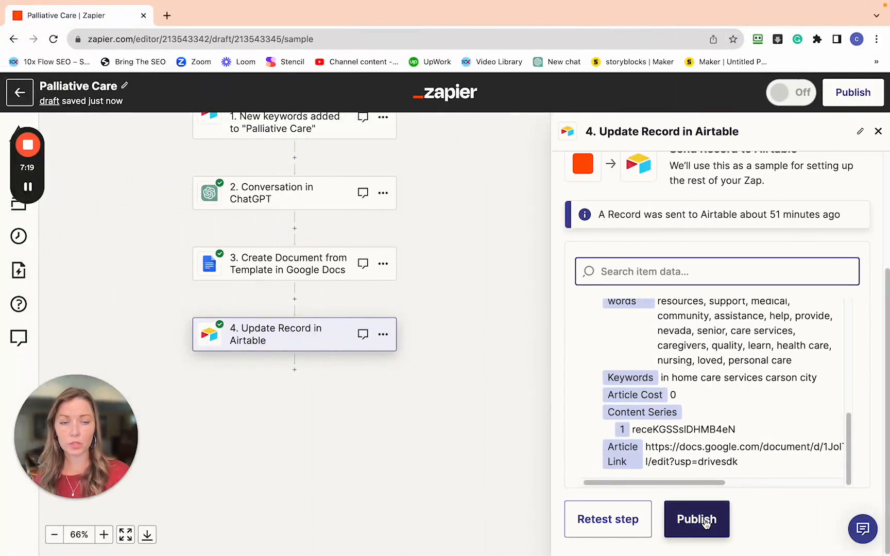
{"action": "left_click", "coordinate": [705, 522]}
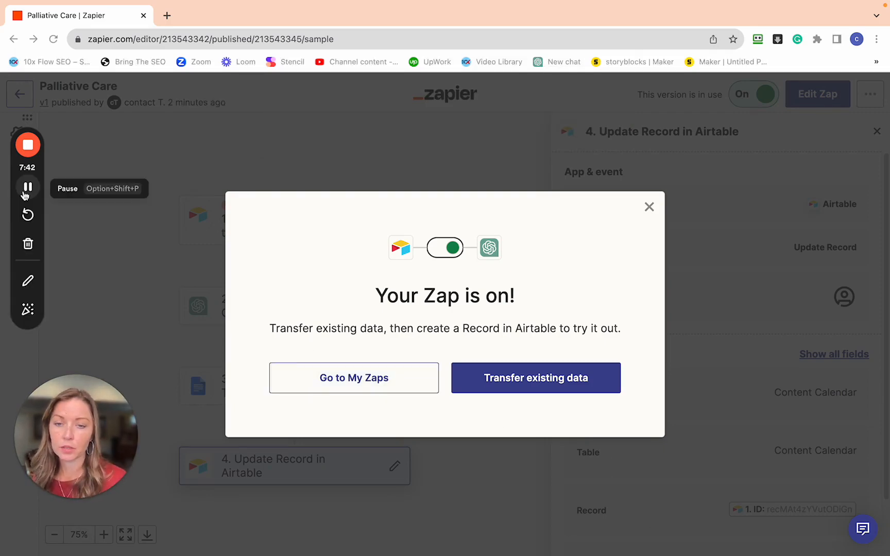
{"action": "left_click", "coordinate": [648, 208]}
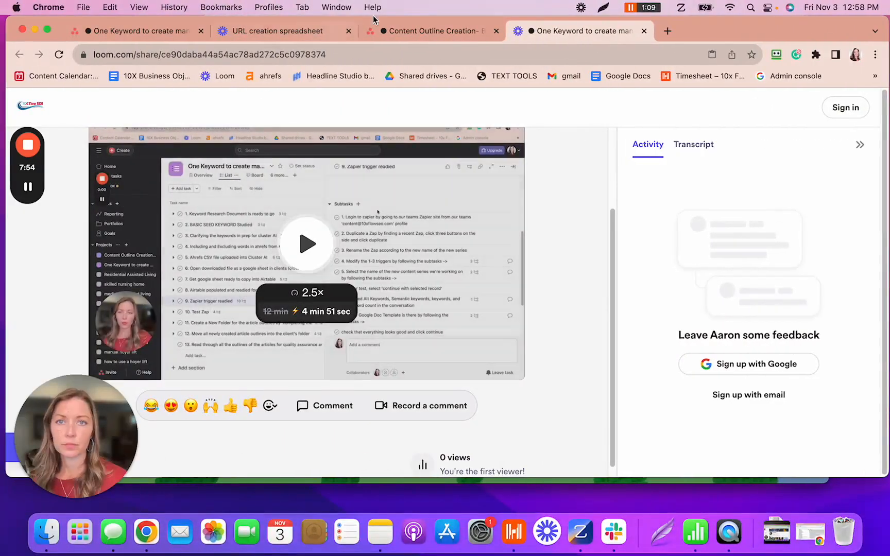
- Switch back to Asana and go through the subtasks of "9. Zapier trigger readied" down to "Publish the Zap"
{"action": "left_click", "coordinate": [109, 31]}
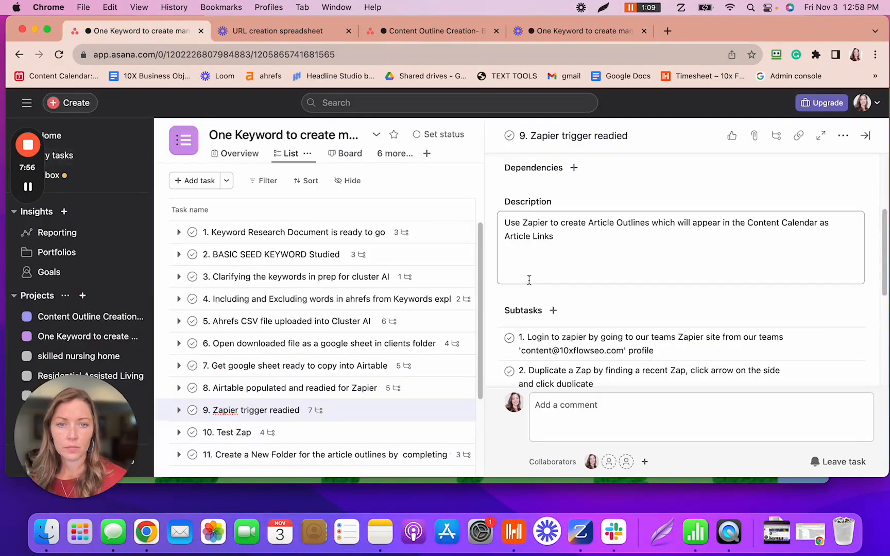
{"action": "scroll", "coordinate": [528, 279], "scroll_direction": "down", "scroll_amount": 3}
{"action": "scroll", "coordinate": [529, 280], "scroll_direction": "down", "scroll_amount": 5}
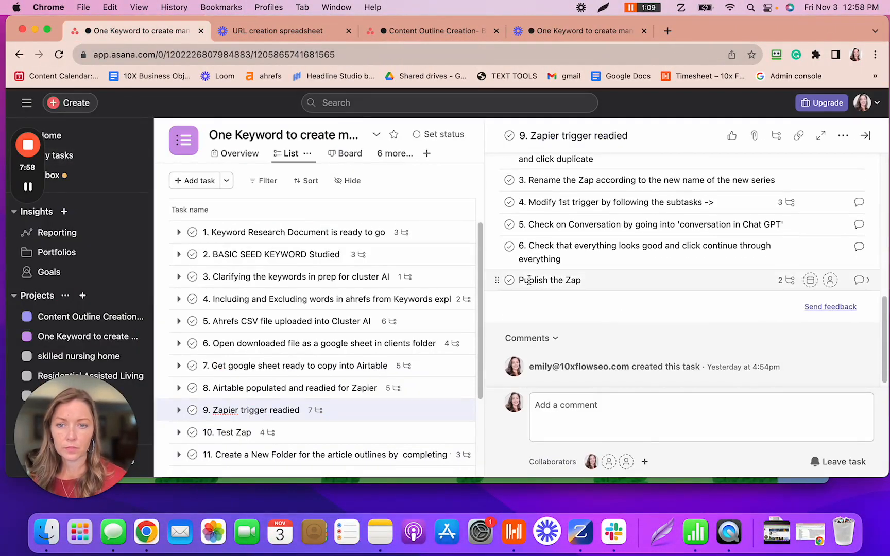